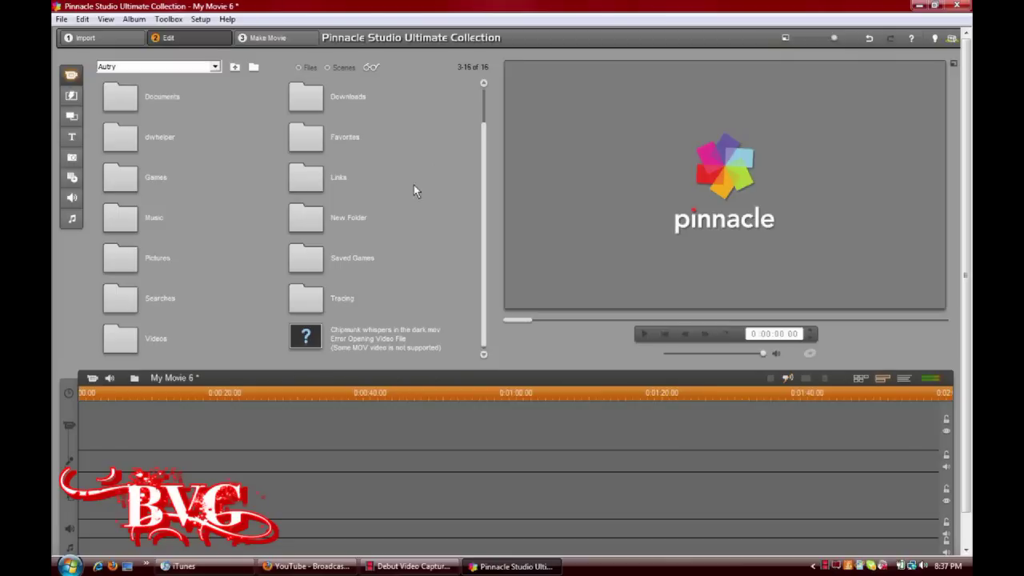
Browse Videos > games > Channel stuff > Intro and place intro video complete on the main track
double_click(140, 342)
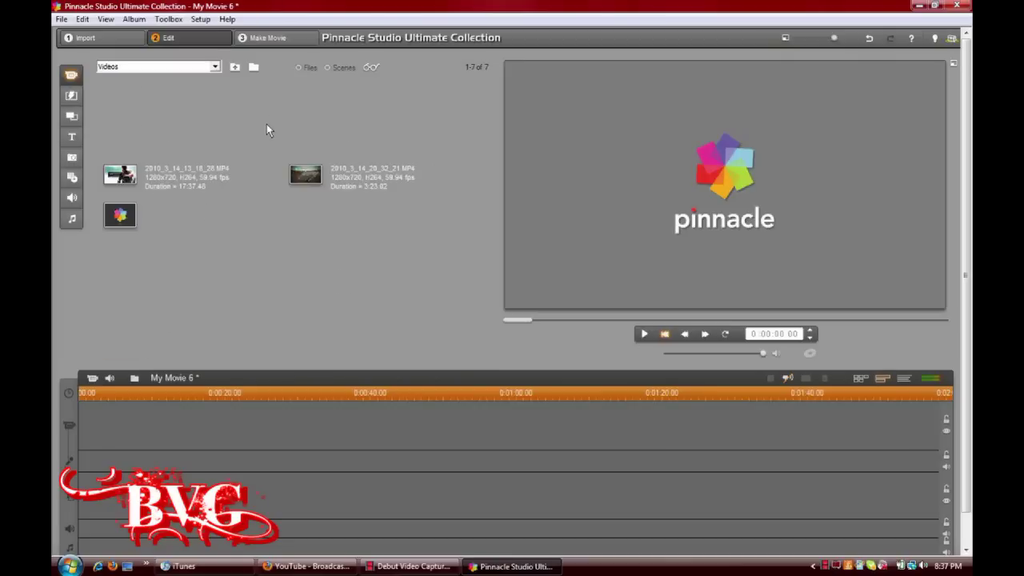
double_click(311, 101)
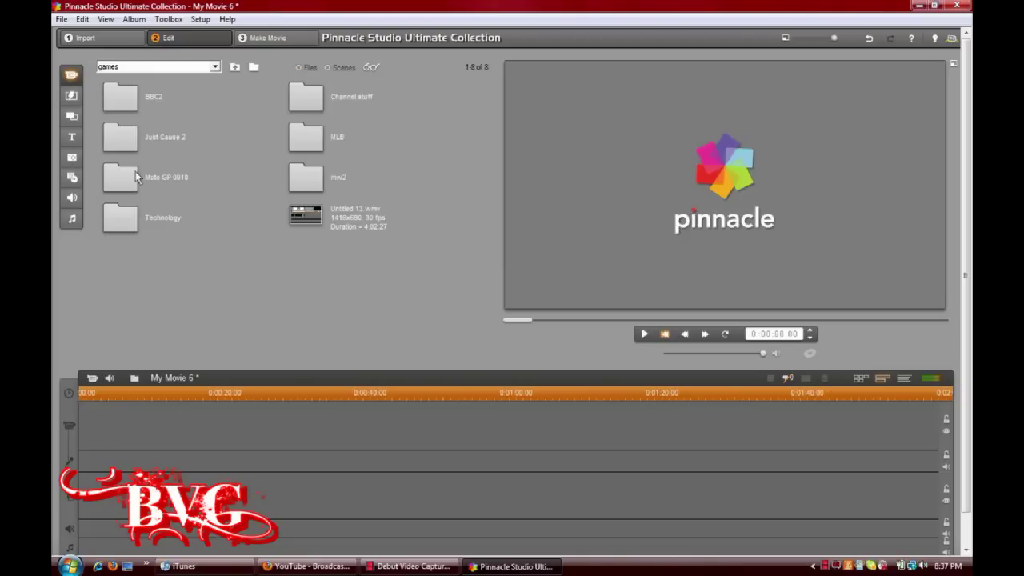
left_click(305, 116)
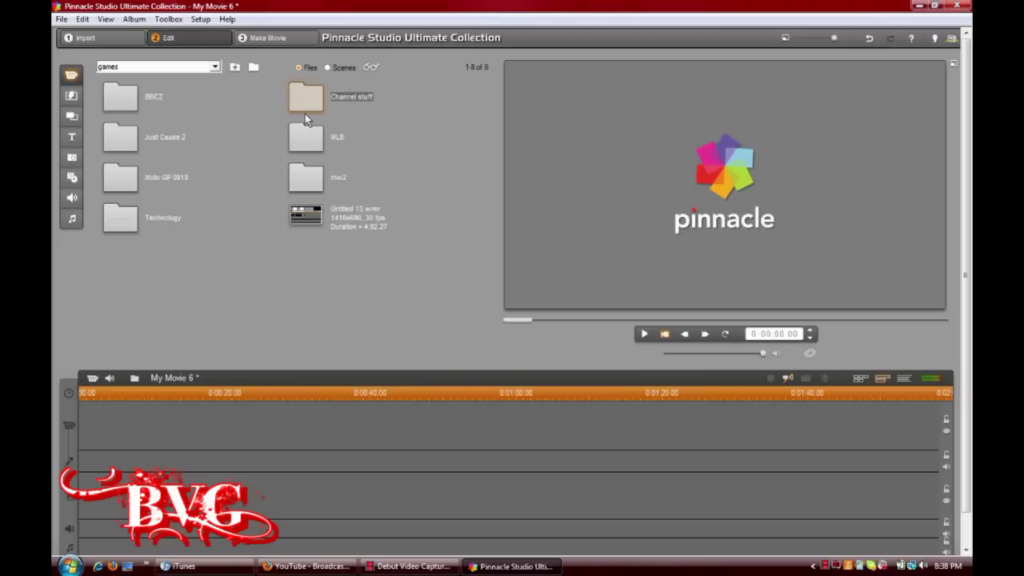
double_click(304, 114)
left_click(132, 99)
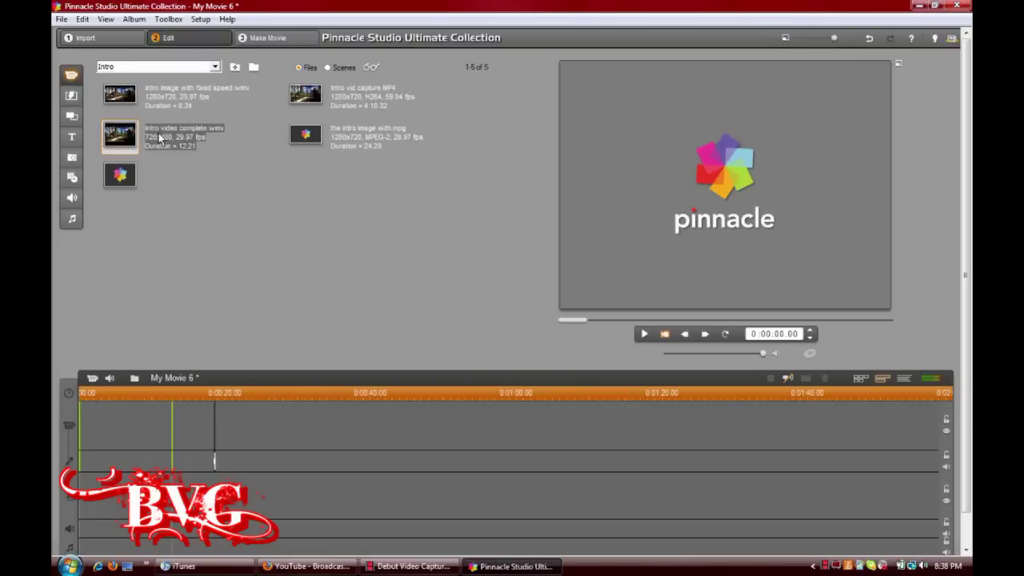
left_click_drag(163, 141, 128, 424)
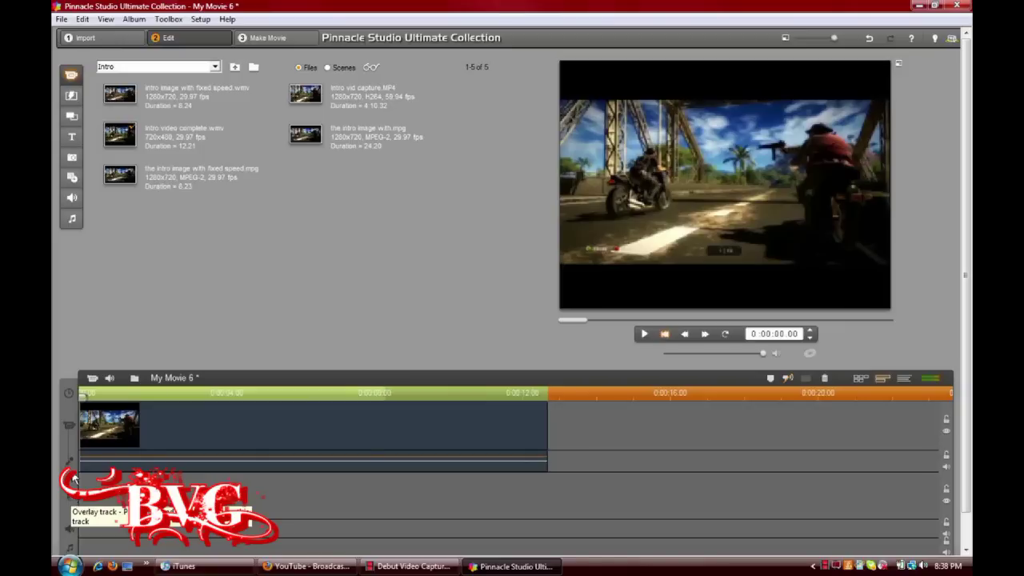
Add a second copy of intro video complete to the overlay track and select it
left_click(150, 139)
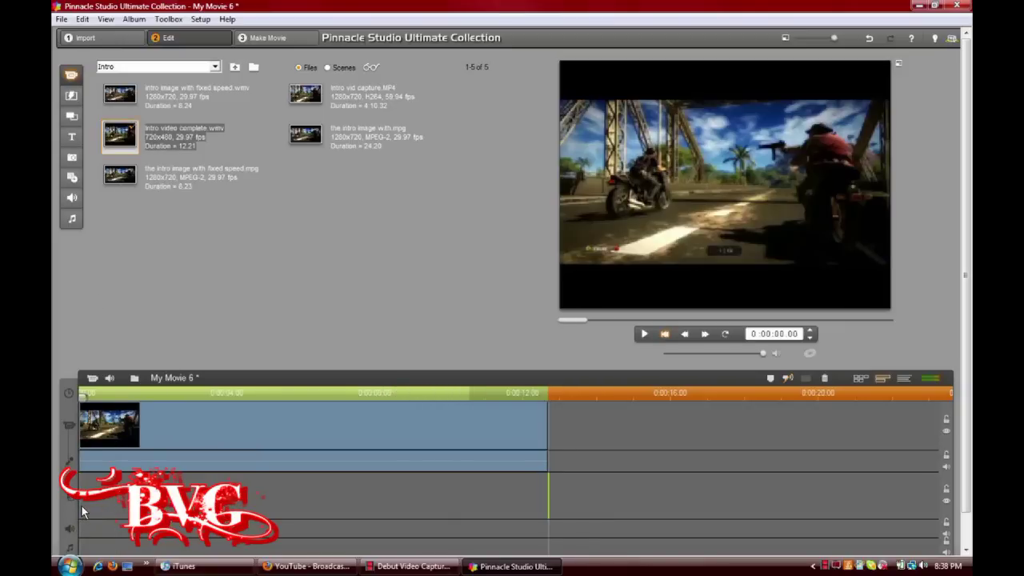
left_click_drag(80, 506, 80, 505)
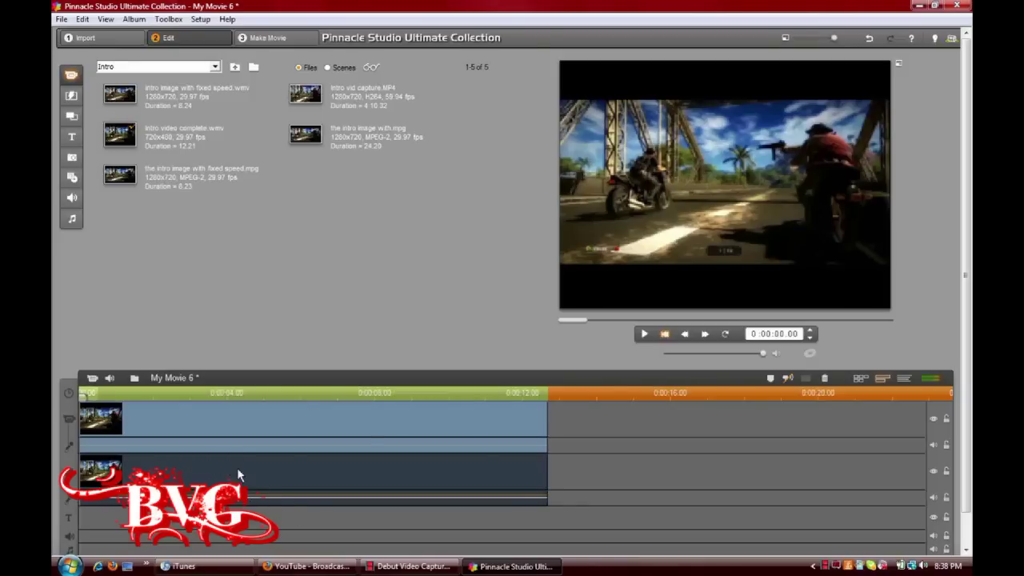
left_click(294, 420)
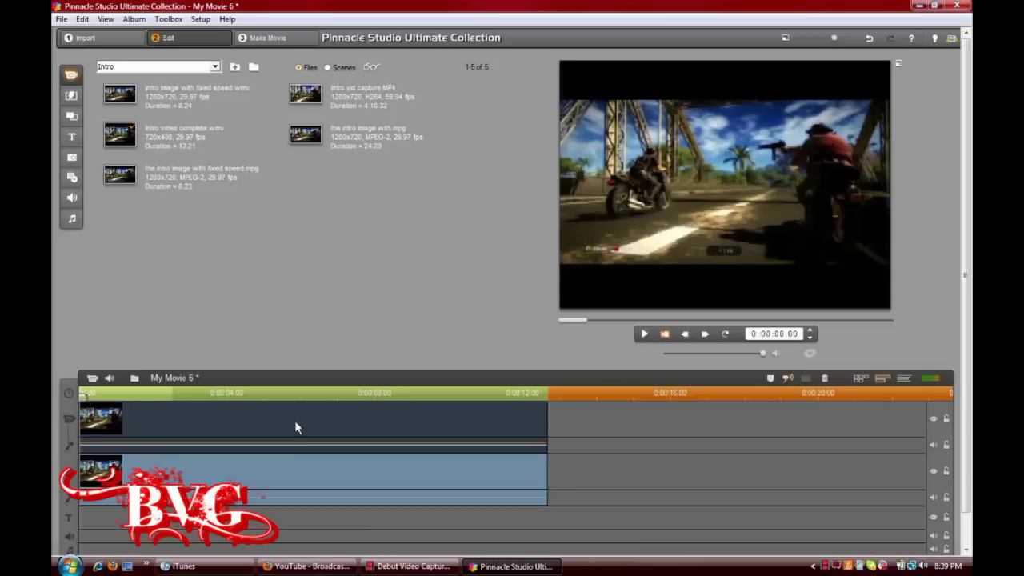
Open, close and reopen the overlay clip's properties, then show its picture-in-picture settings
double_click(189, 413)
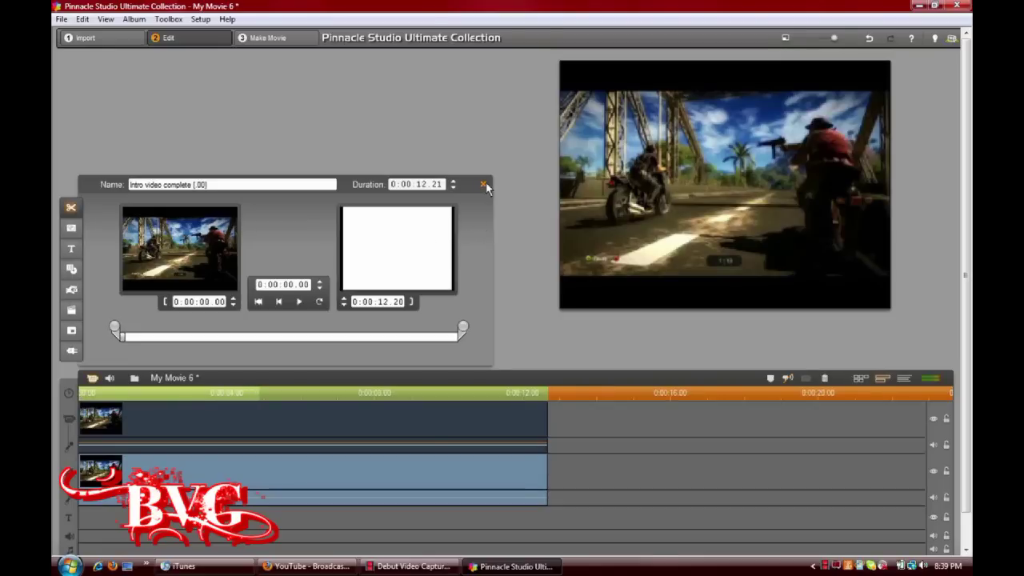
left_click(484, 185)
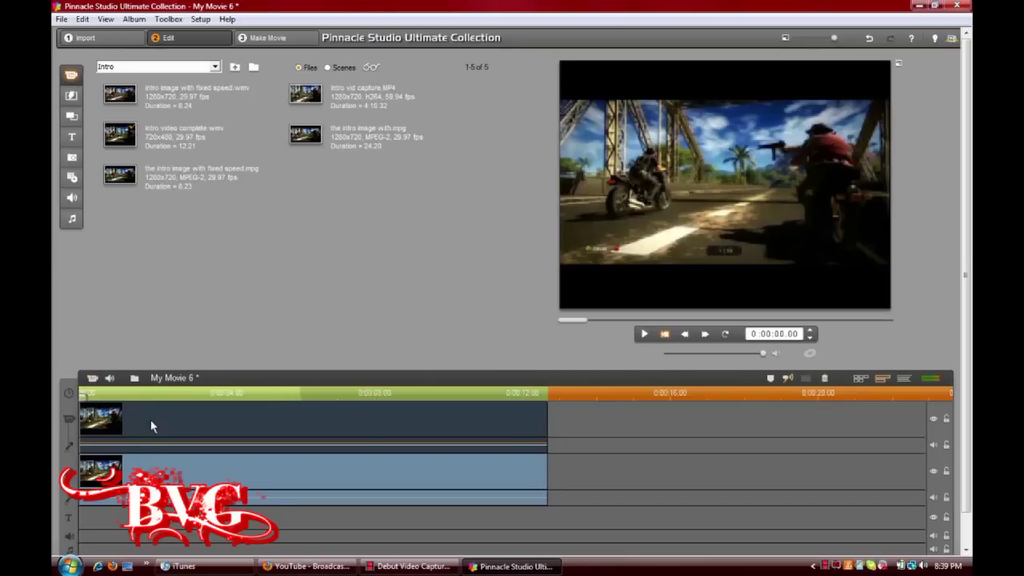
left_click(92, 379)
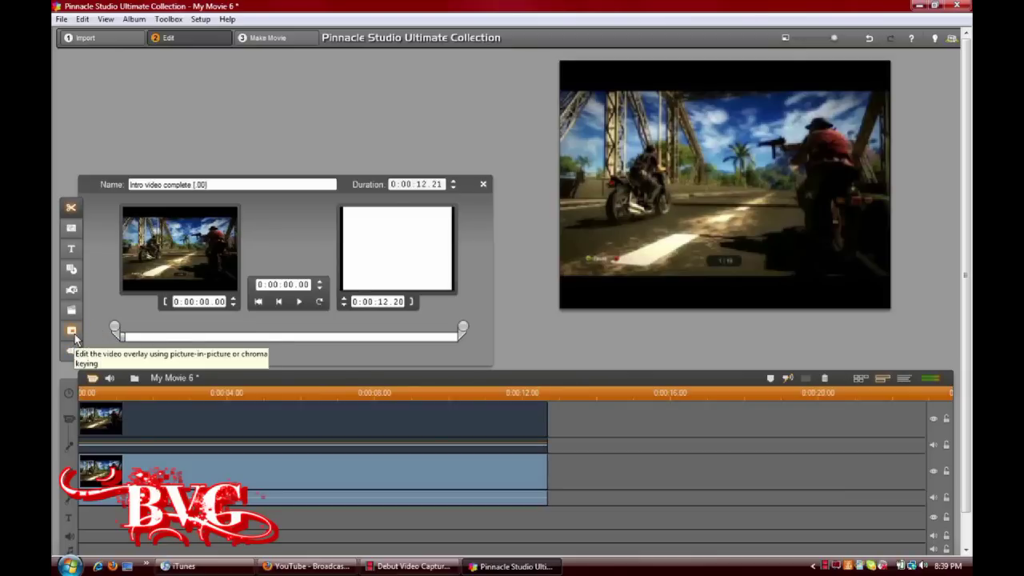
left_click(74, 334)
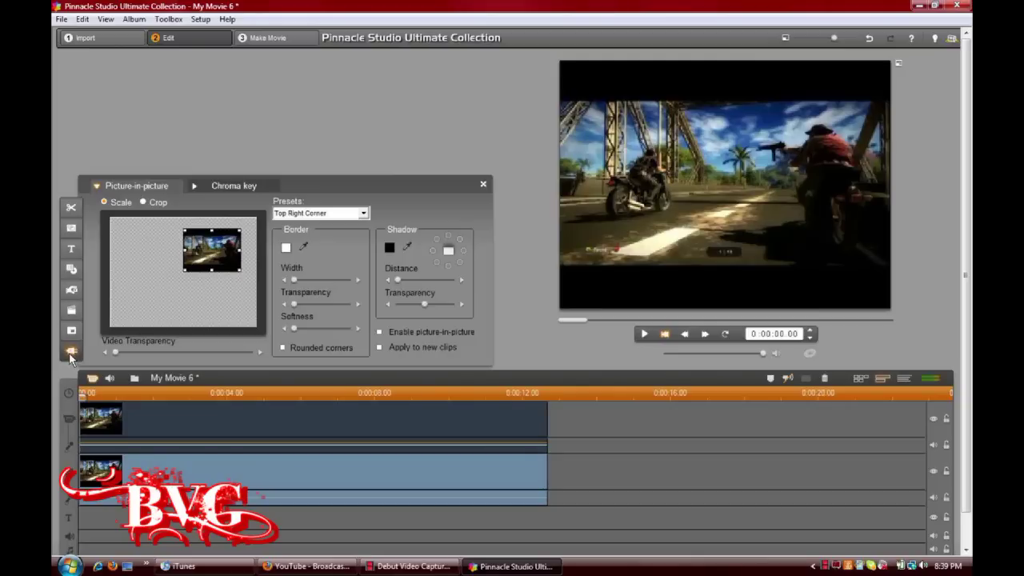
Browse the Studio Ultimate RTFx video effects, then return to the picture-in-picture settings
left_click(71, 351)
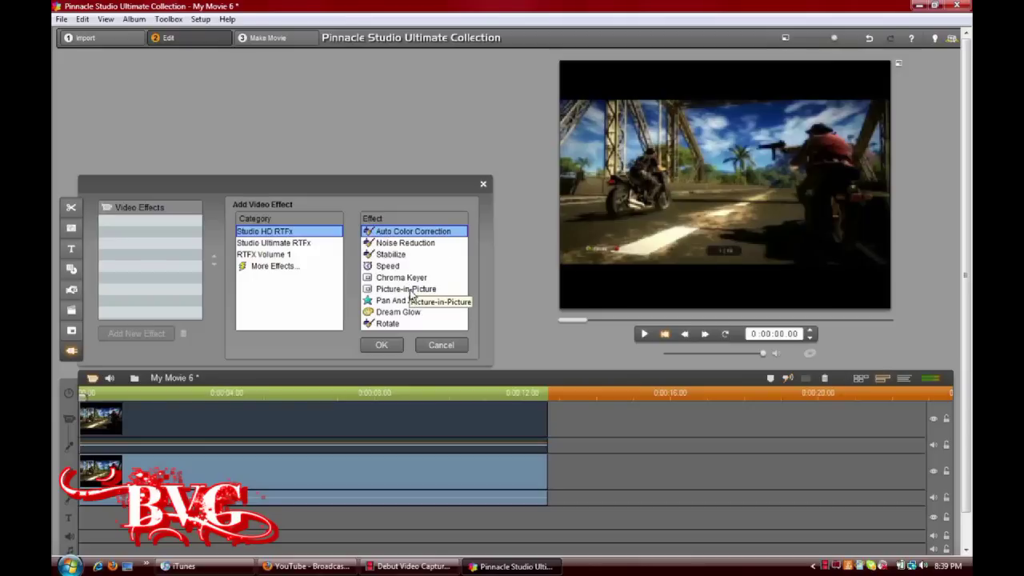
left_click(298, 244)
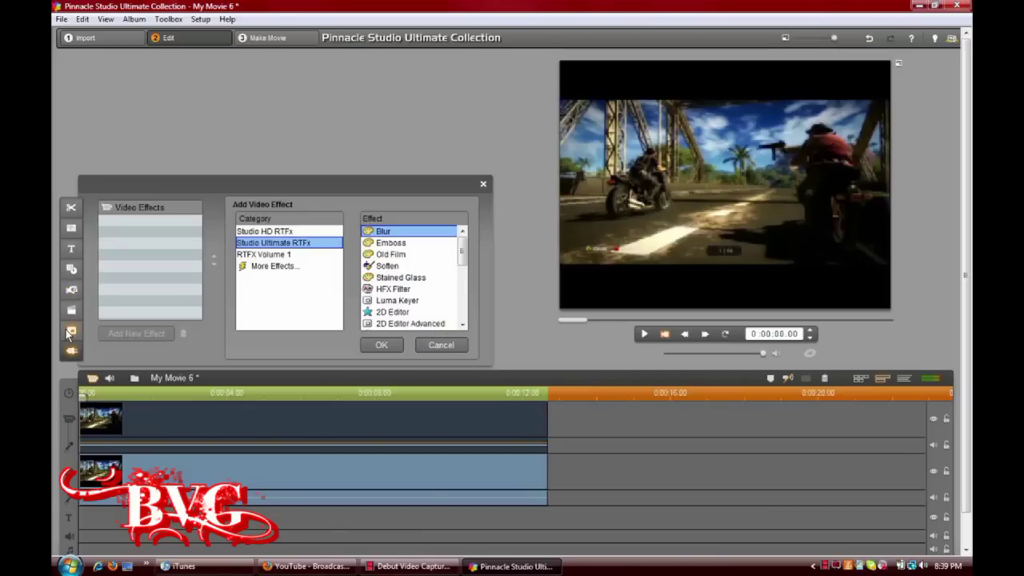
left_click(71, 332)
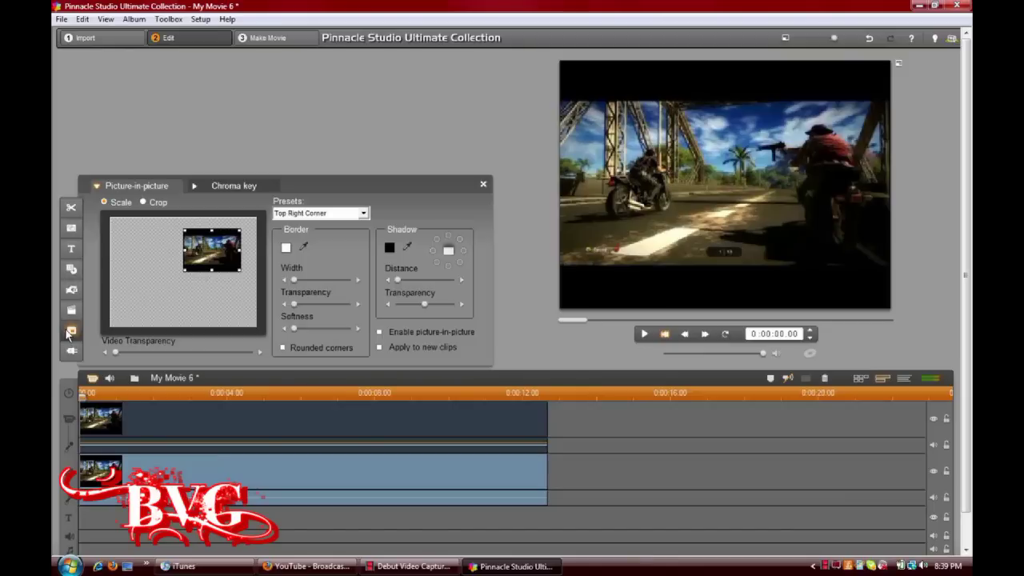
Move the overlay picture to the top-right corner, enable picture-in-picture, and close the settings
mouse_move(217, 255)
left_mouse_down()
mouse_move(232, 247)
mouse_move(188, 288)
mouse_move(168, 276)
mouse_move(233, 246)
mouse_move(165, 285)
left_mouse_up()
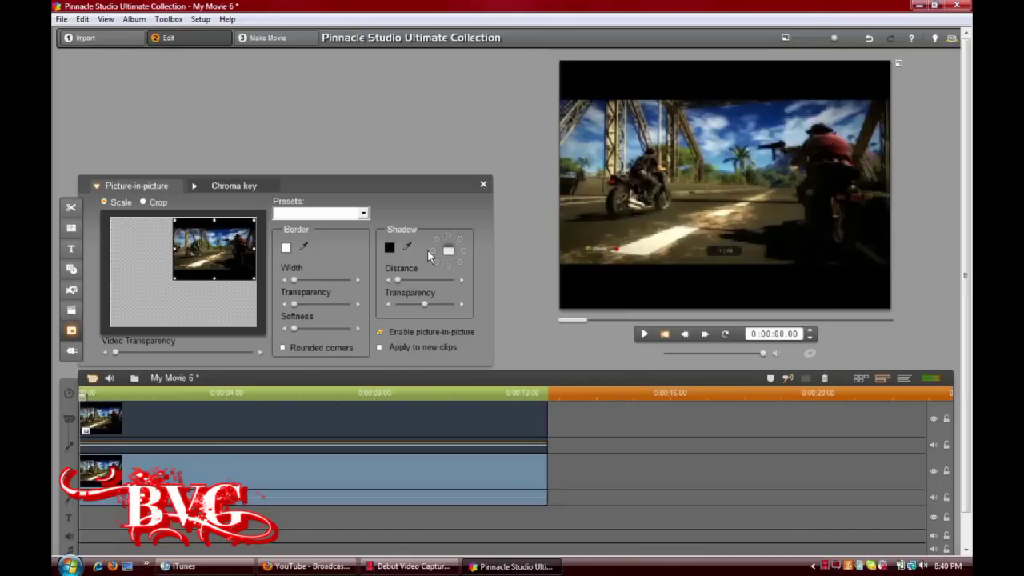
left_click(380, 333)
left_click(484, 185)
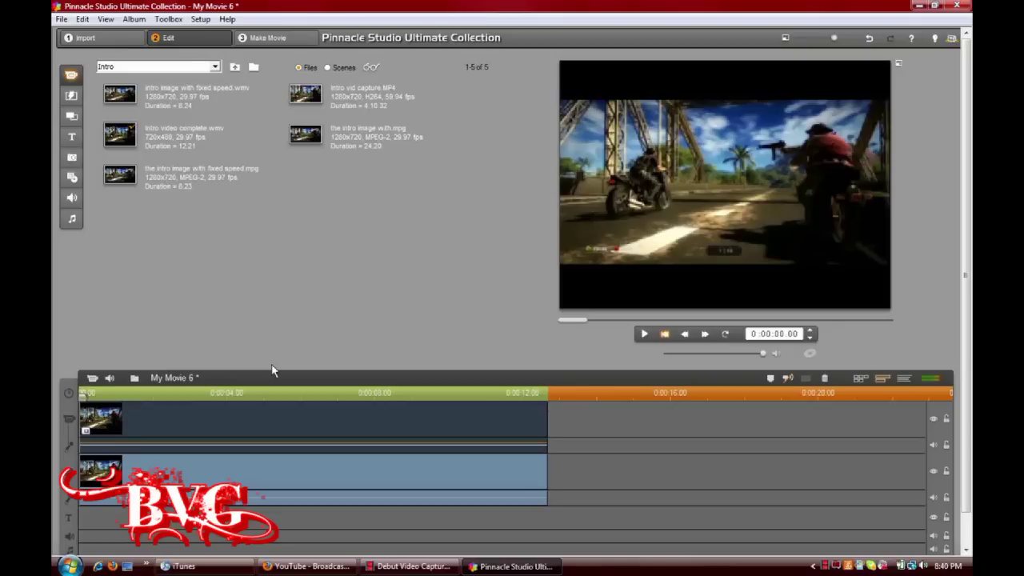
Move the main-track clip's picture-in-picture to the bottom-left corner and enlarge it
left_click(246, 471)
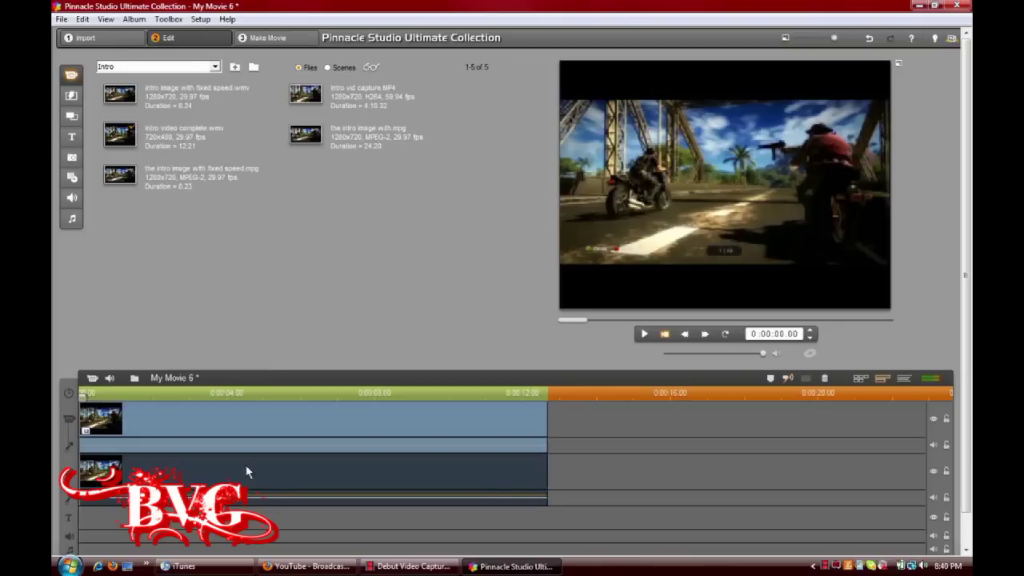
left_click(93, 381)
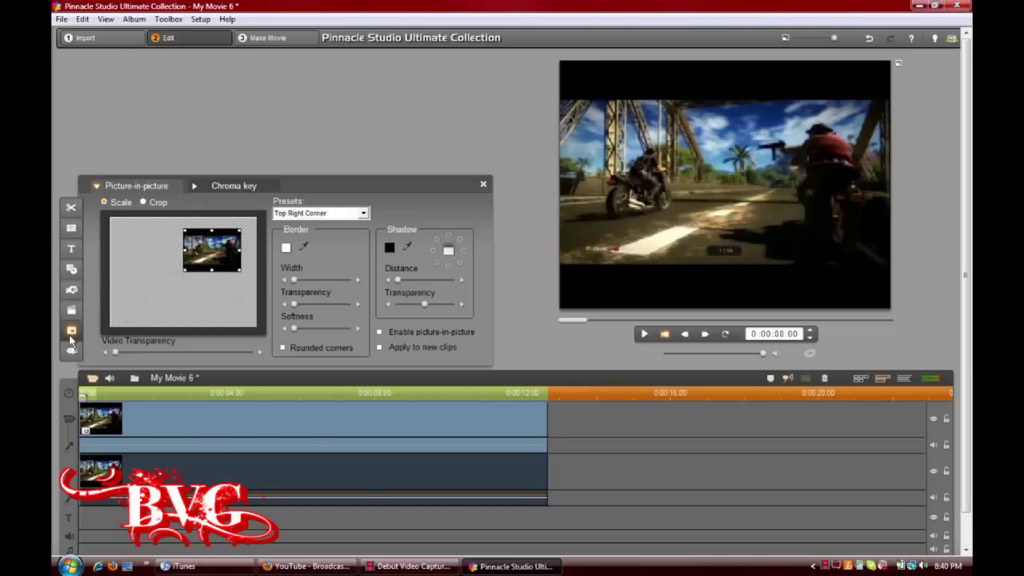
left_click_drag(210, 261, 134, 317)
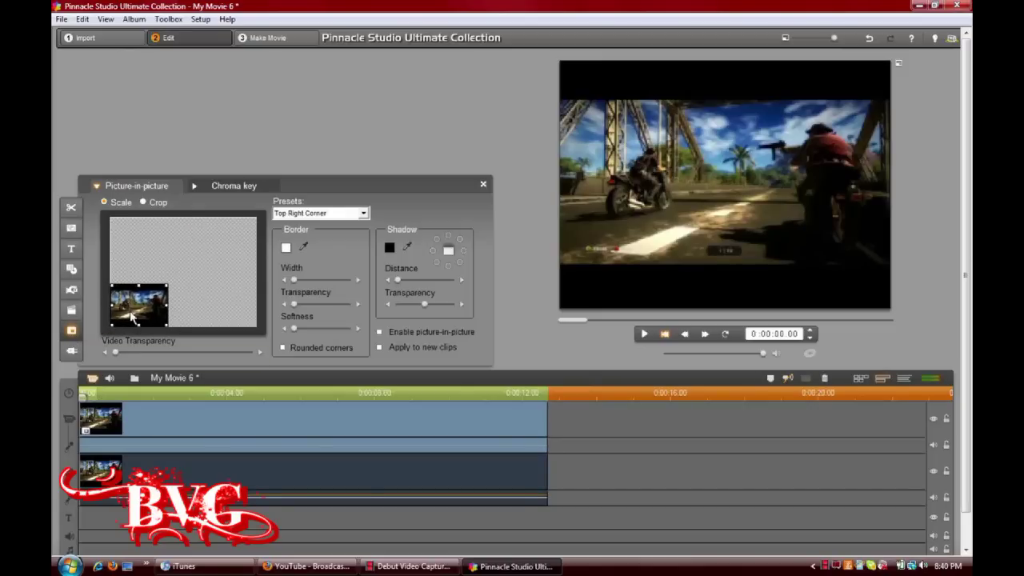
left_click_drag(134, 316, 134, 317)
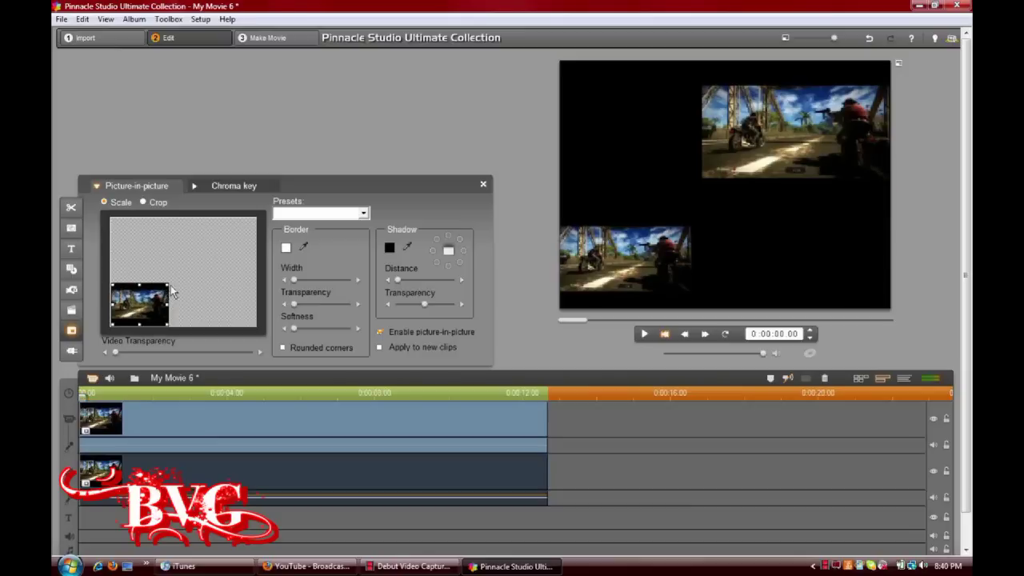
left_click_drag(169, 284, 198, 274)
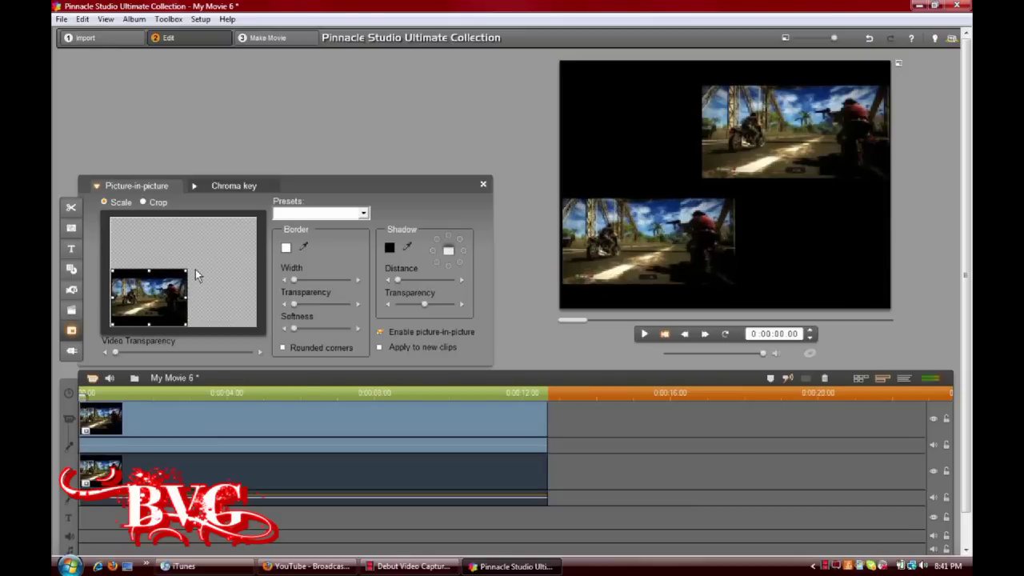
left_click_drag(197, 274, 192, 273)
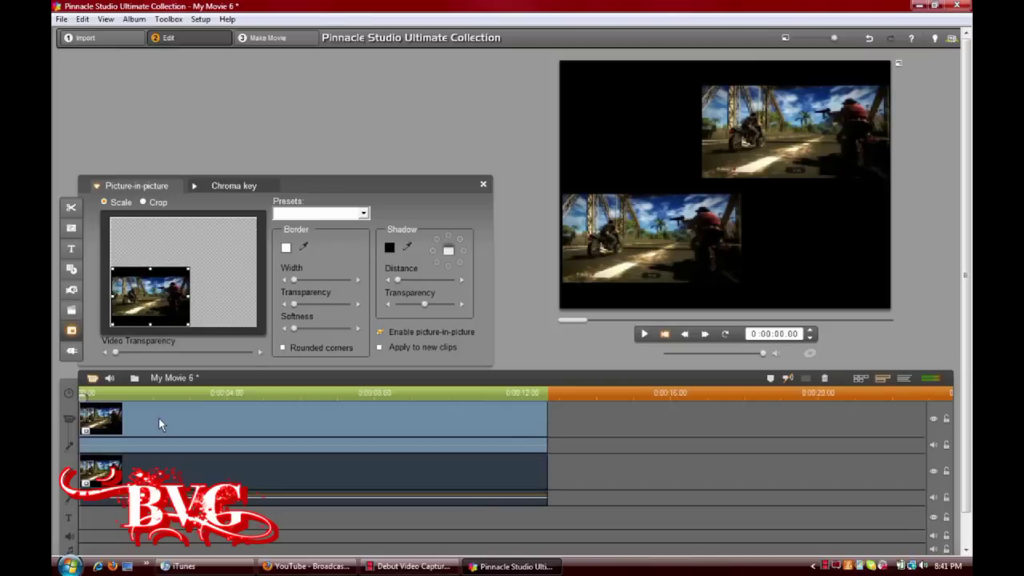
Close the picture-in-picture settings and play the movie to check both pictures
left_click(483, 184)
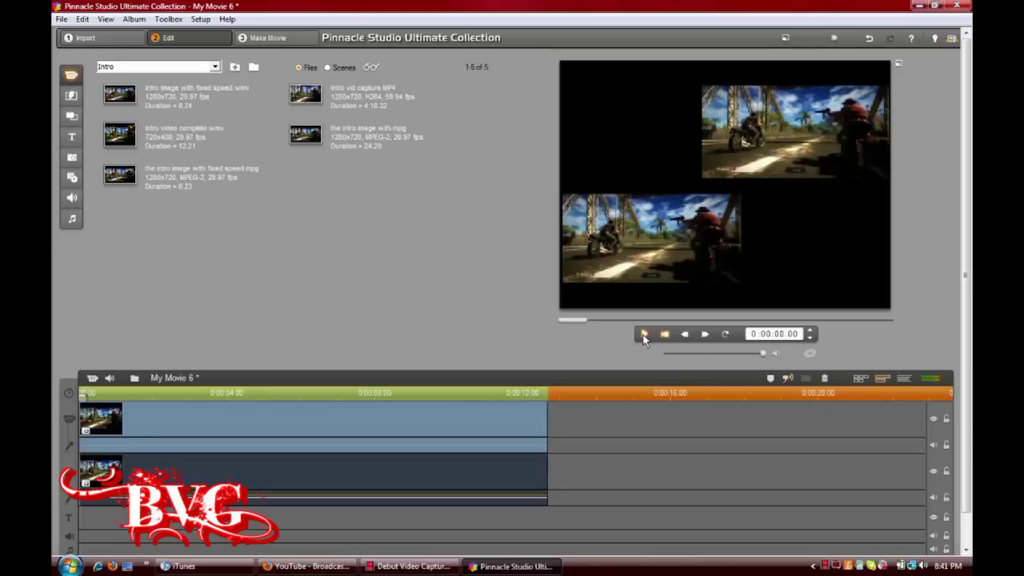
left_click(644, 335)
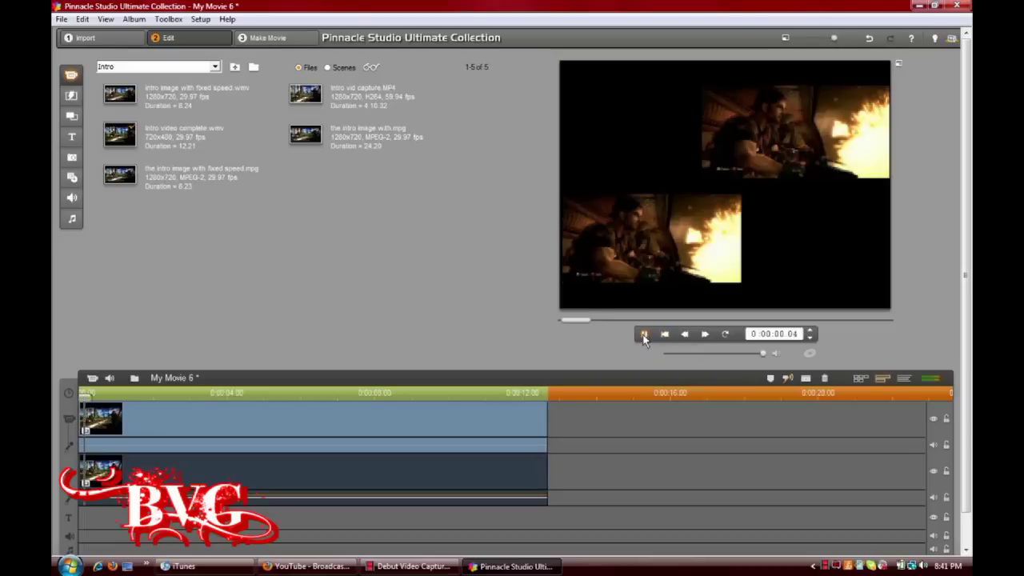